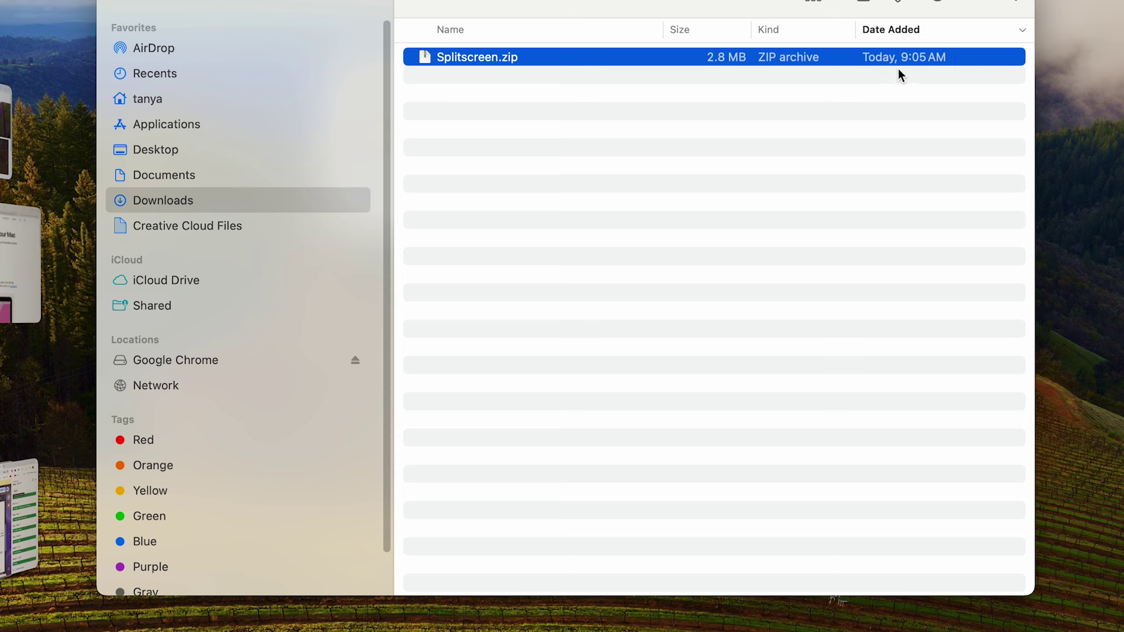
- Unzip Splitscreen.zip in Downloads and launch the extracted Splitscreen app
double_click(500, 61)
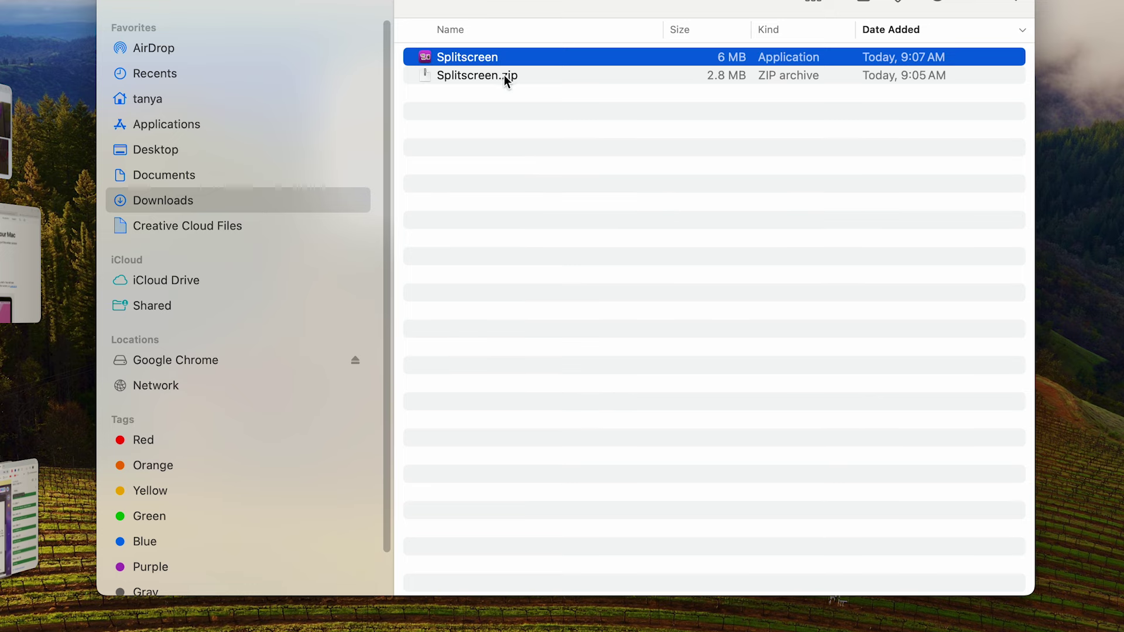
double_click(492, 58)
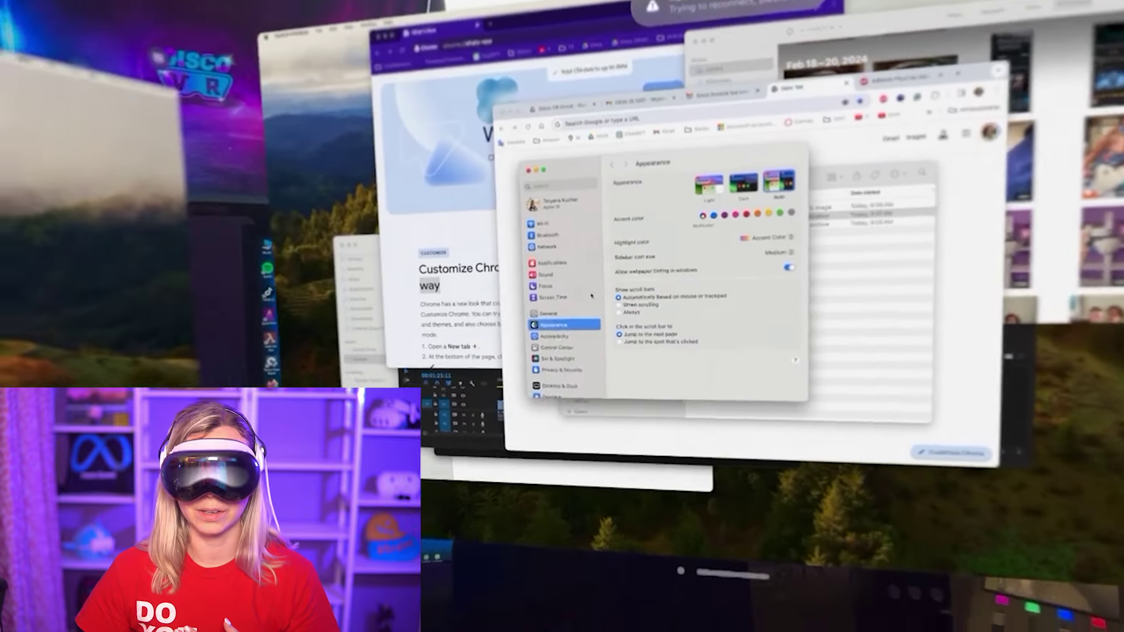
- In Displays, swap the arrangement so the Vision Pro display sits on the other side
left_click(550, 356)
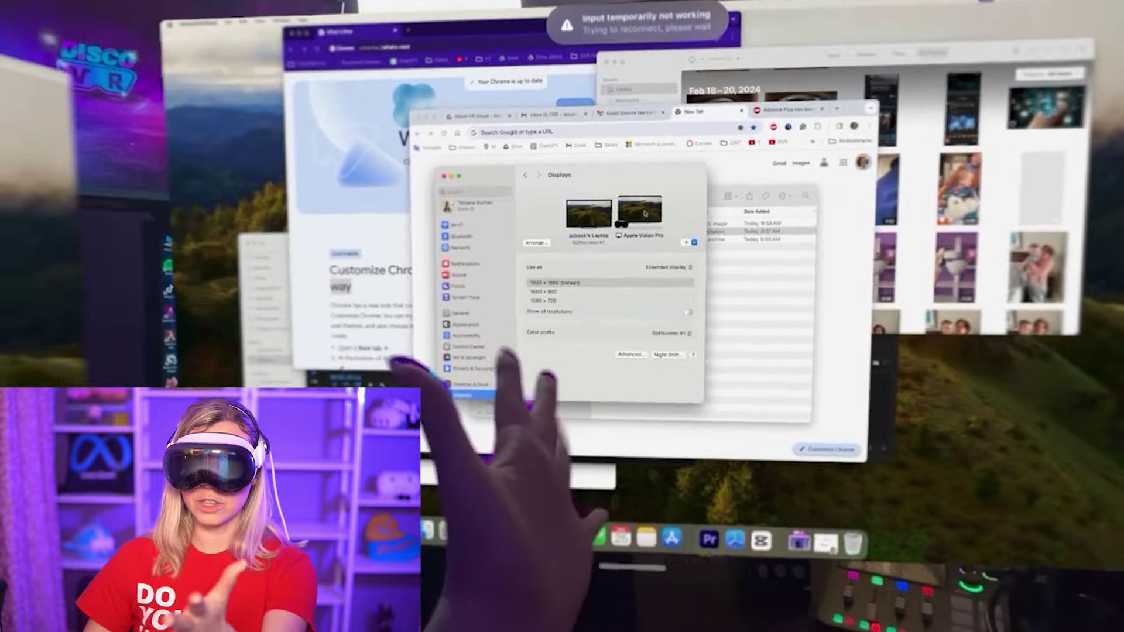
left_click(535, 243)
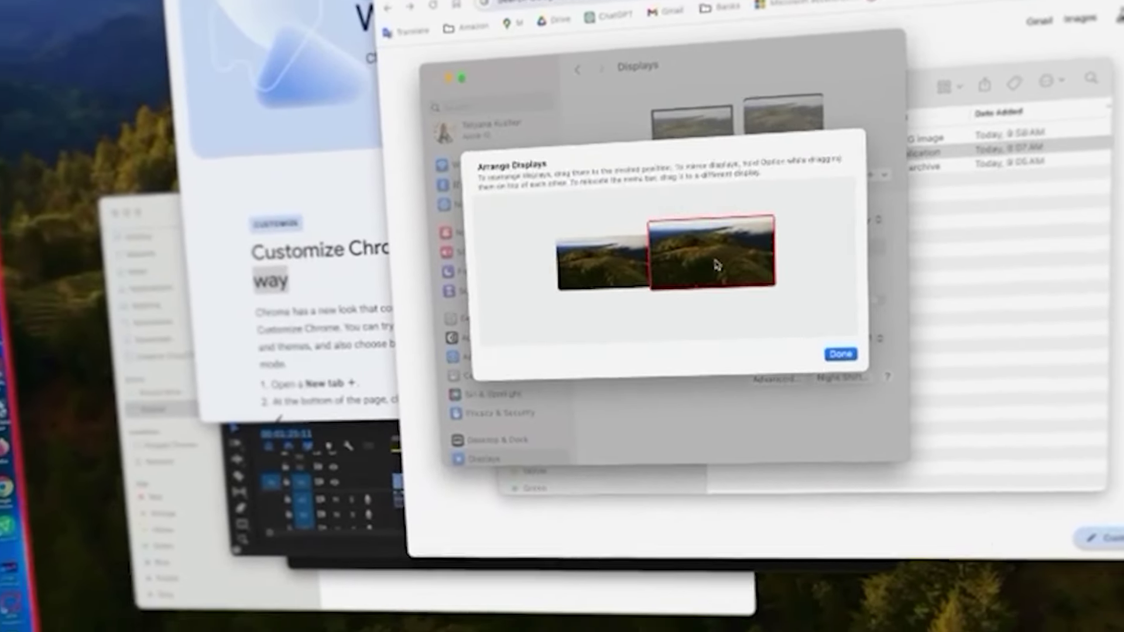
left_click_drag(715, 263, 544, 290)
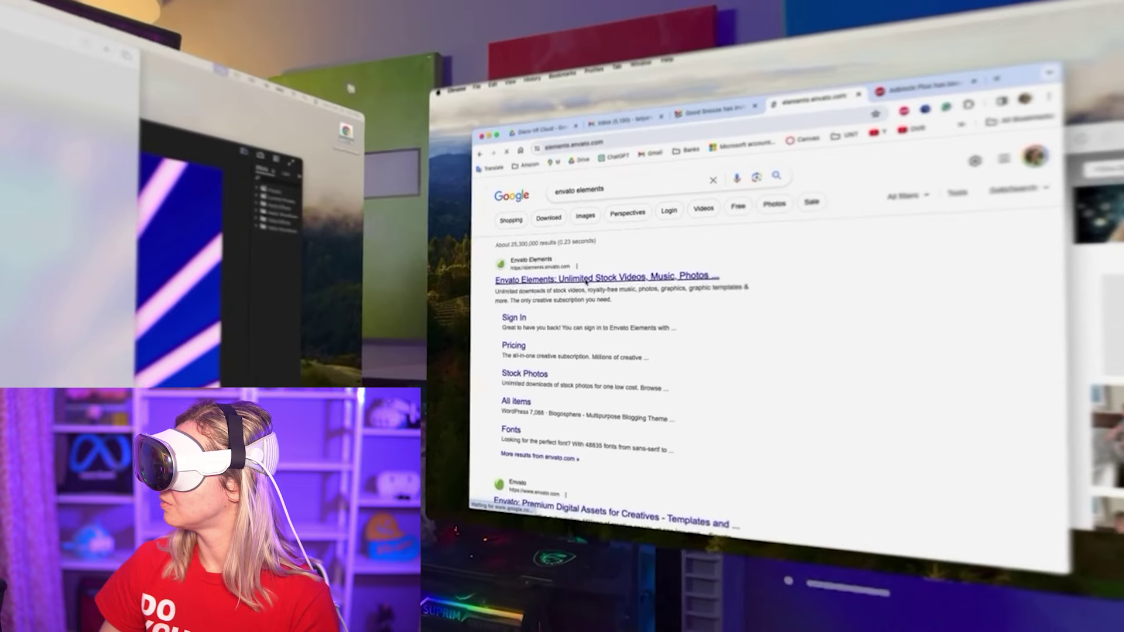
- Load the Envato Elements creative-subscription homepage from the Google results in Chrome
left_click(600, 283)
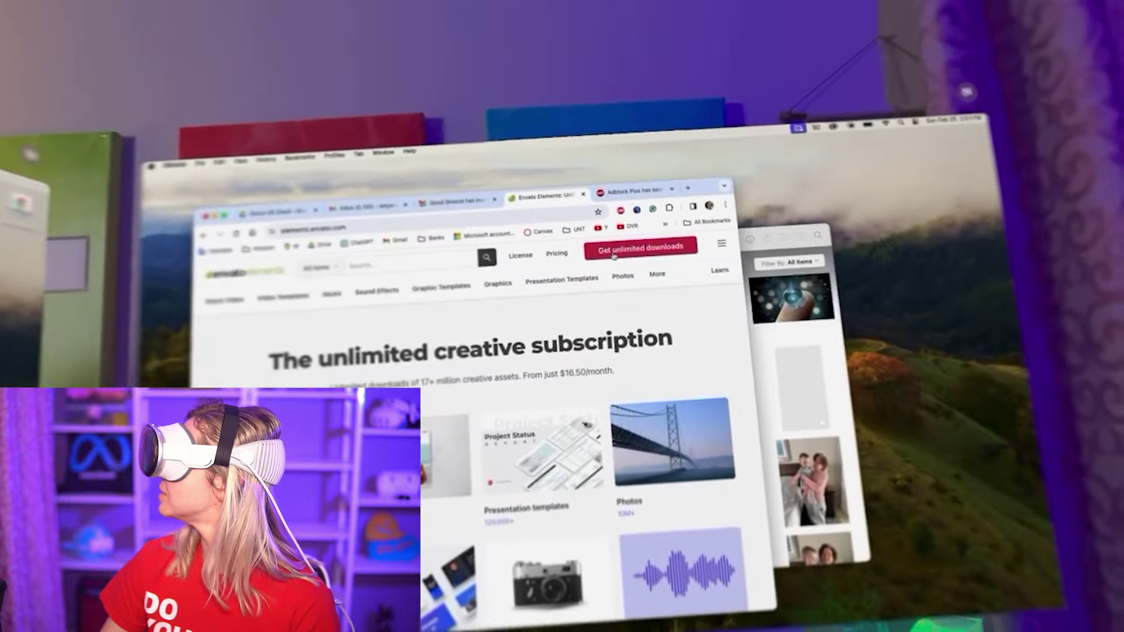